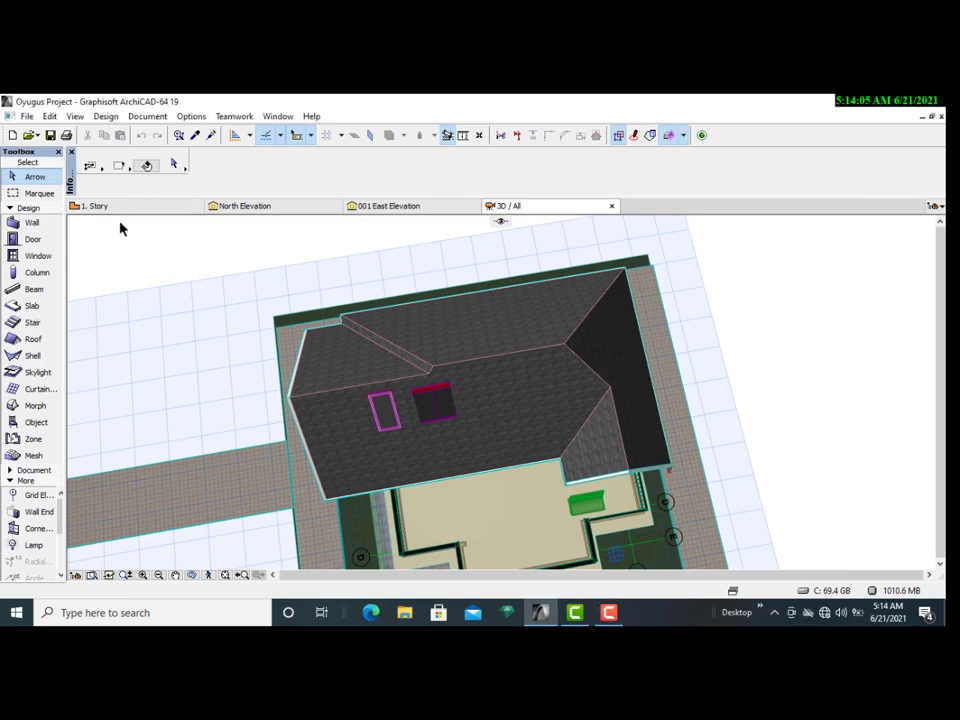
# - Switch from the 3D model to the 1. Story floor plan view
pyautogui.click(150, 210)
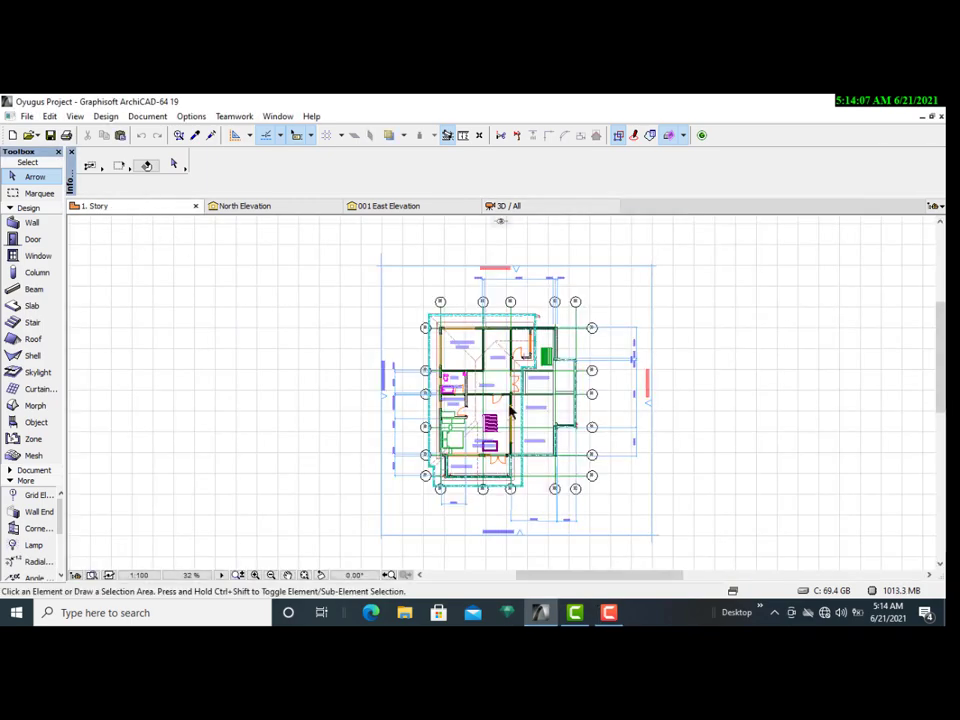
# - View the 001 East Elevation drawing, then return to the 3D / All view
pyautogui.scroll(3, 515, 412)
pyautogui.scroll(2, 520, 412)
pyautogui.scroll(-6, 520, 412)
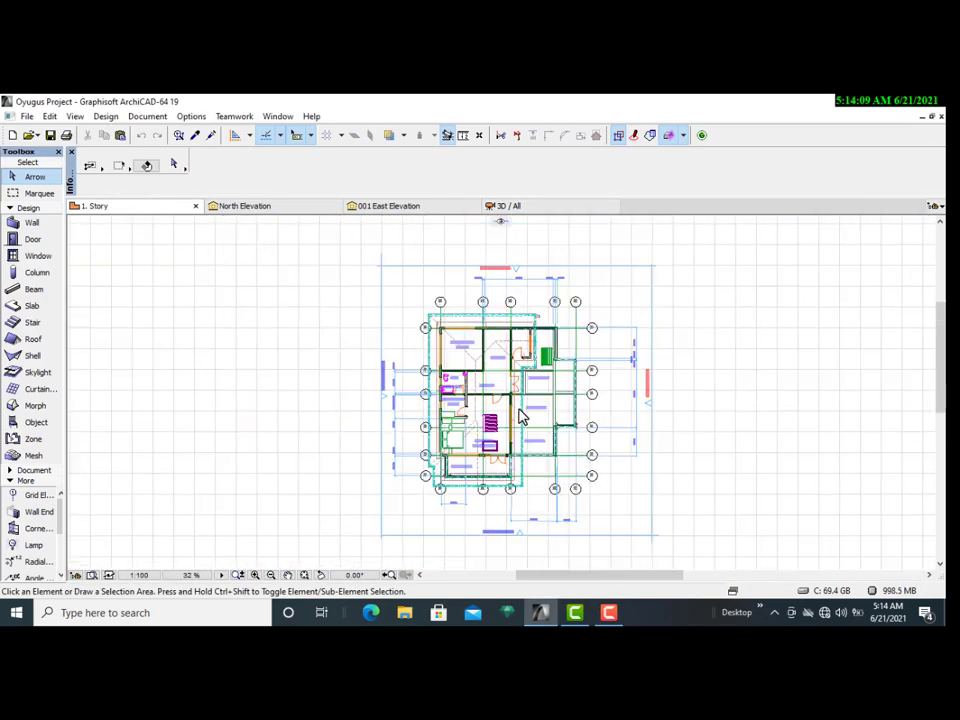
pyautogui.click(398, 210)
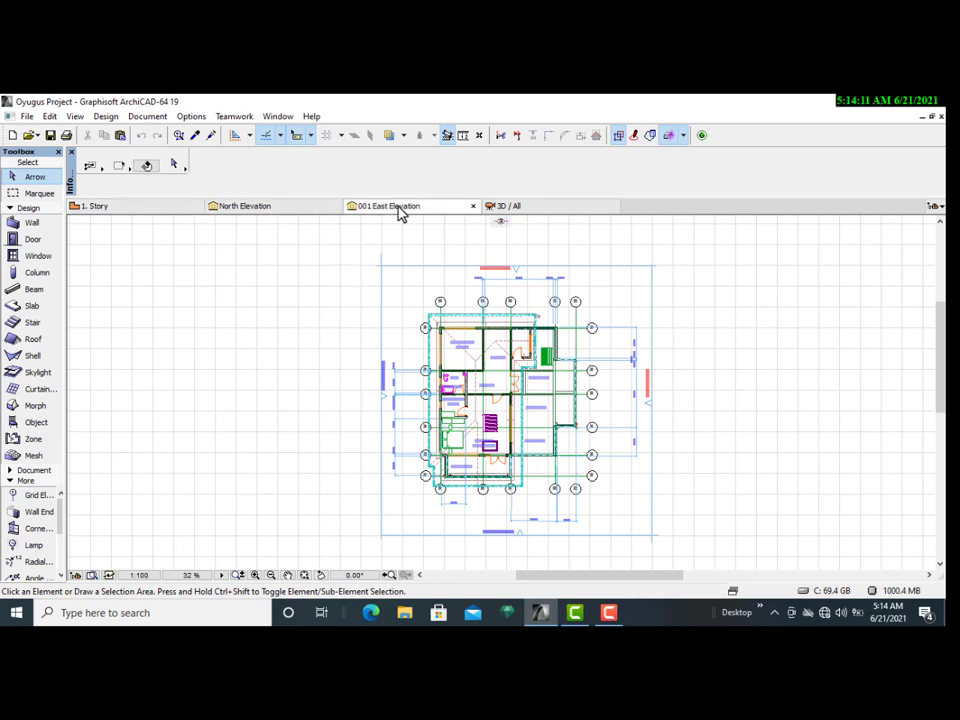
pyautogui.click(530, 210)
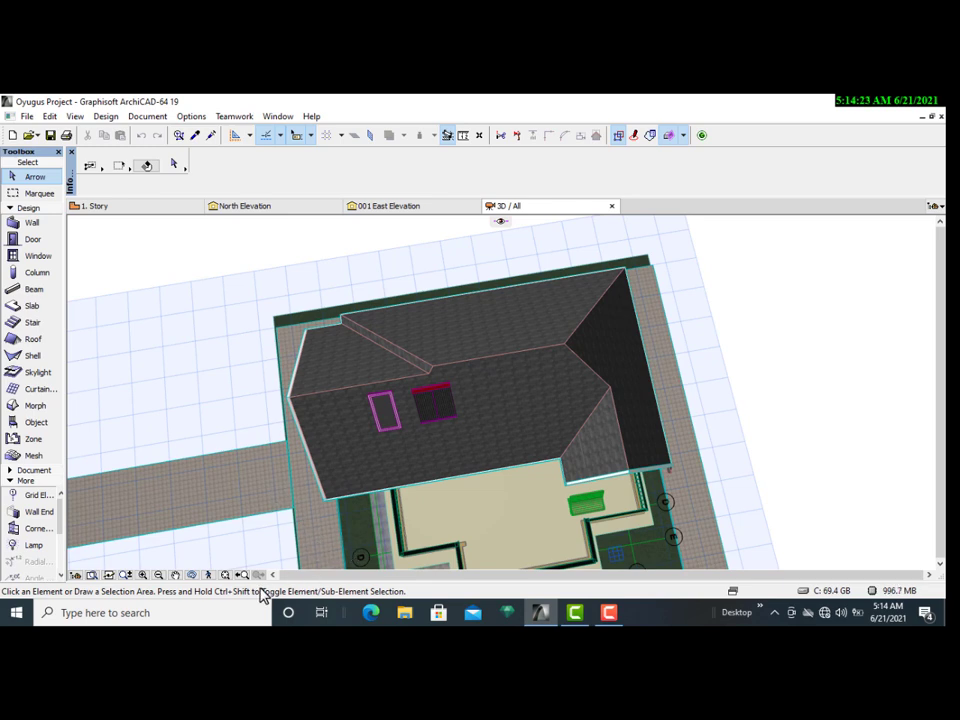
# - Orbit and pan the 3D house to a near top-down view of the hipped roof
pyautogui.click(193, 574)
pyautogui.moveTo(245, 522); pyautogui.dragTo(191, 491)
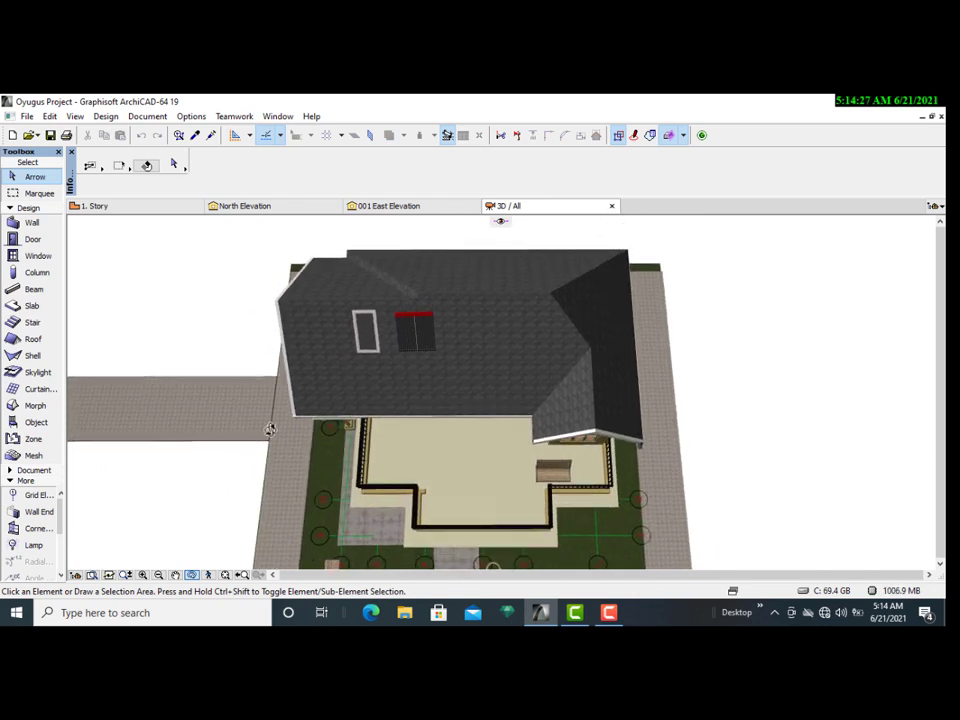
pyautogui.moveTo(276, 427); pyautogui.dragTo(357, 441)
pyautogui.moveTo(699, 437); pyautogui.dragTo(705, 404)
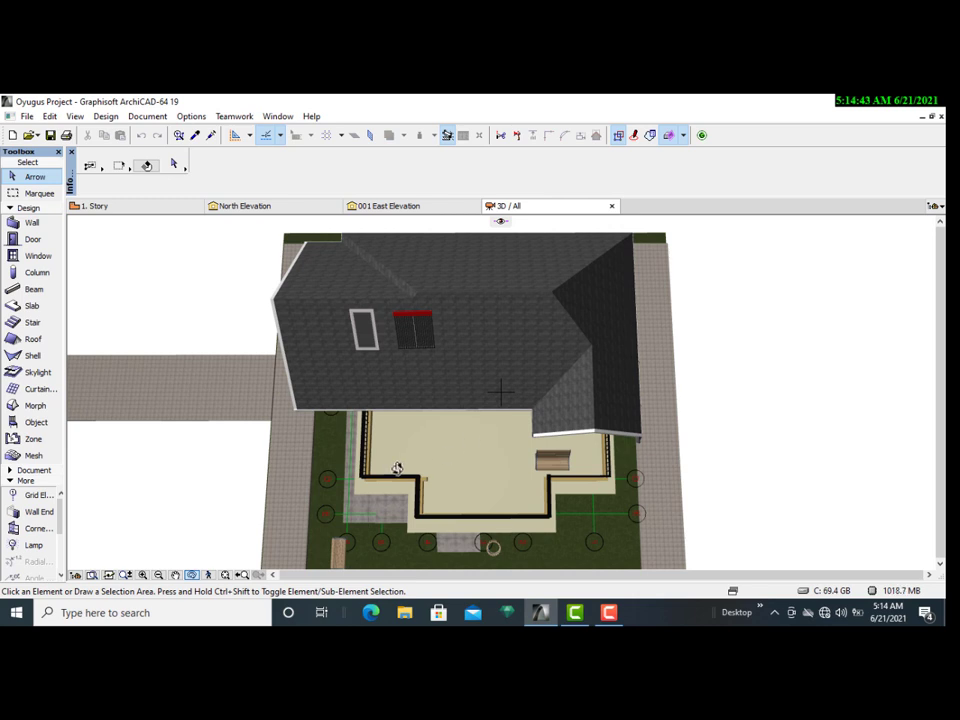
pyautogui.keyDown('shift'); pyautogui.moveTo(462, 333); pyautogui.dragTo(731, 429, button='middle'); pyautogui.keyUp('shift')
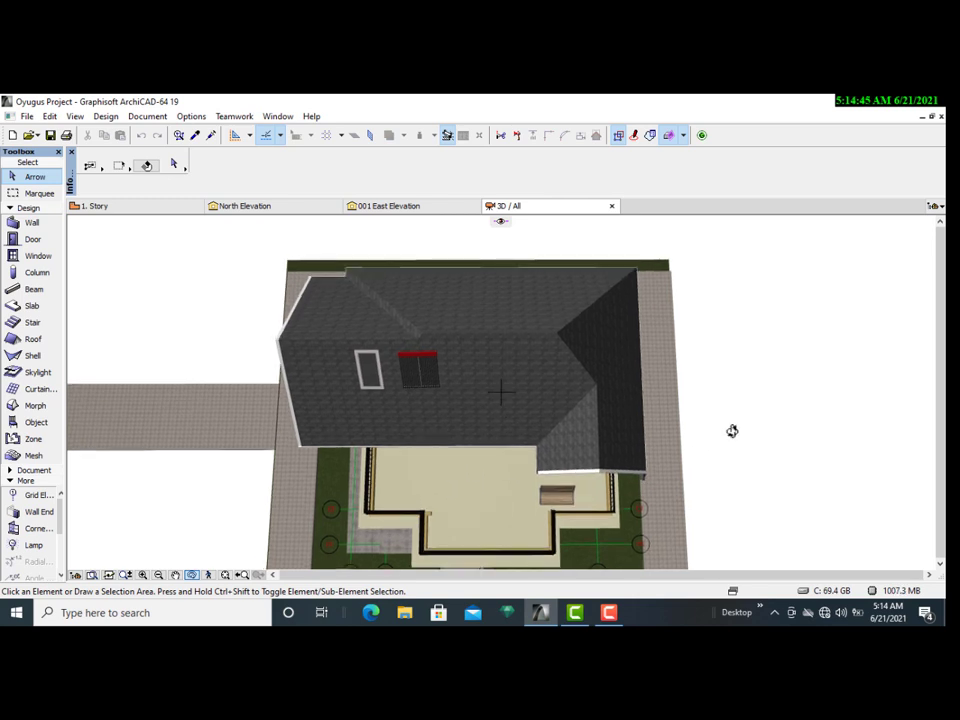
pyautogui.scroll(-1, 731, 429)
pyautogui.scroll(1, 730, 428)
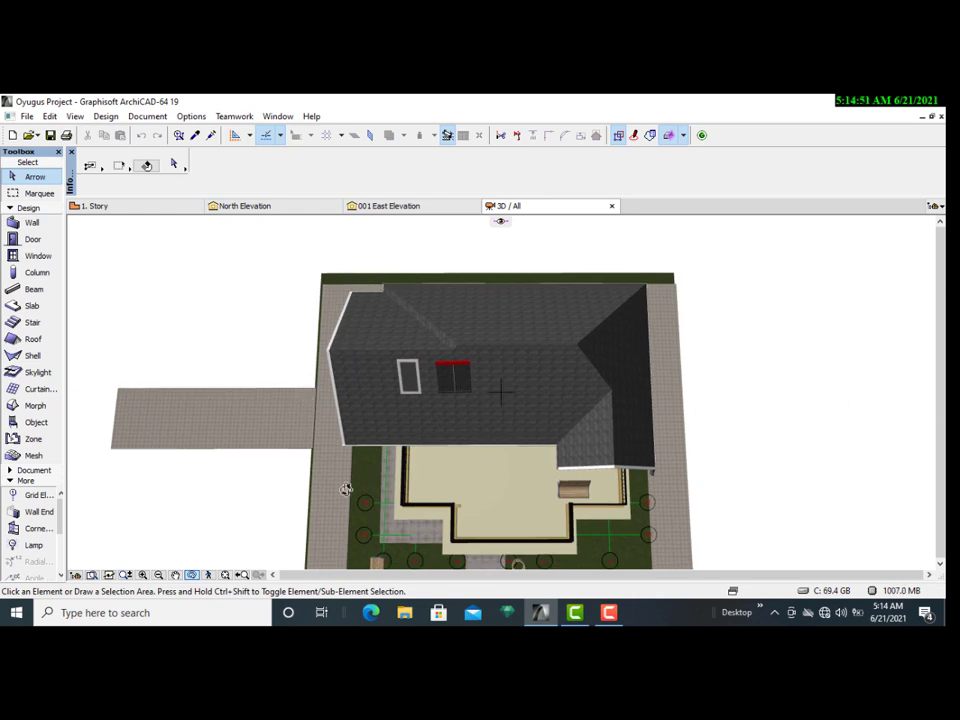
pyautogui.hotkey('ctrl', 'a')
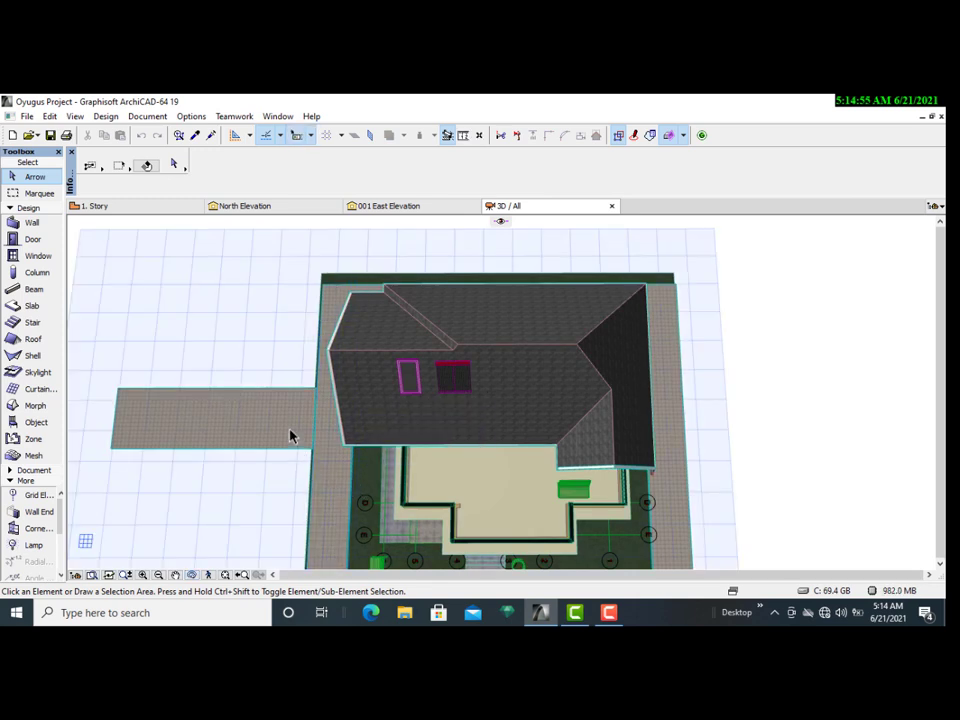
# - Deselect the accidentally picked beam and select the Roof Tiled hipped roof
pyautogui.click(345, 446)
pyautogui.press('Escape')
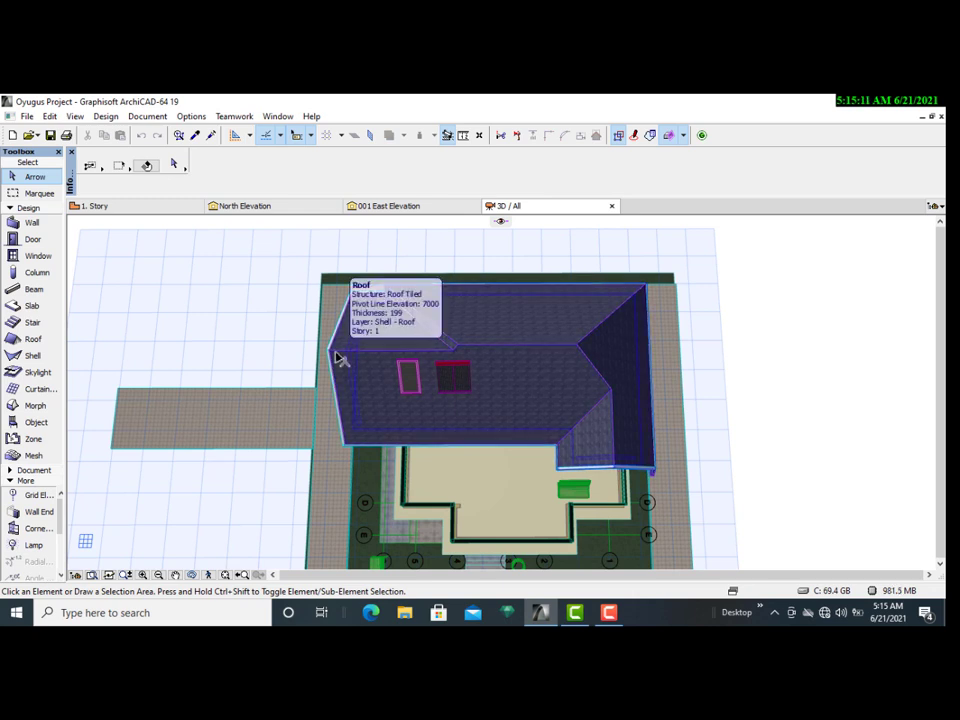
pyautogui.click(339, 358)
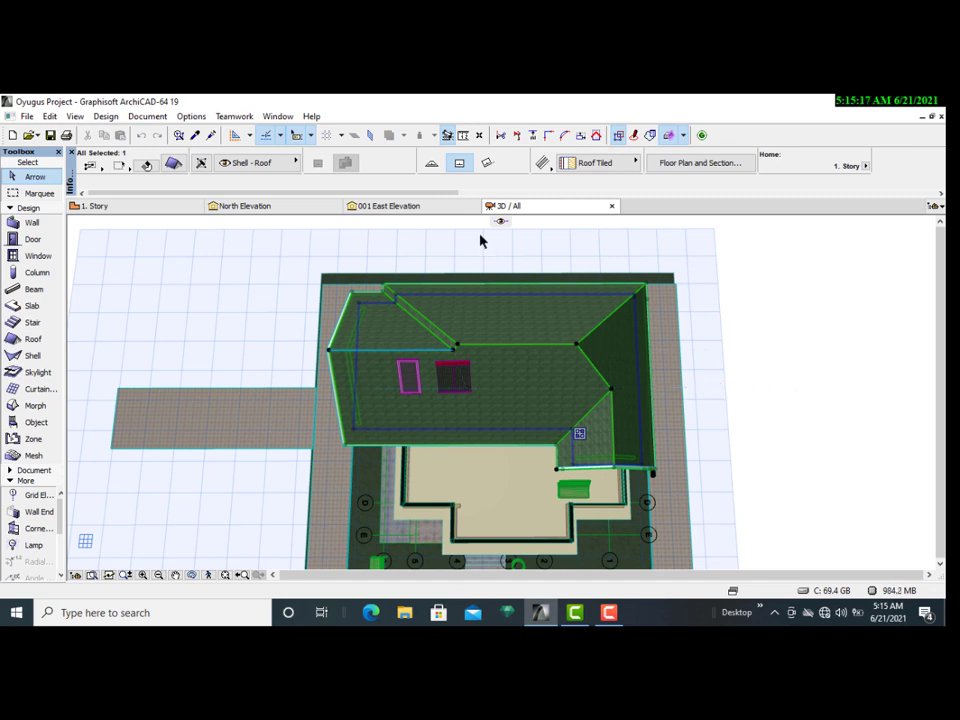
# - Go to Window > Palettes to reach the Element Information palette
pyautogui.click(279, 118)
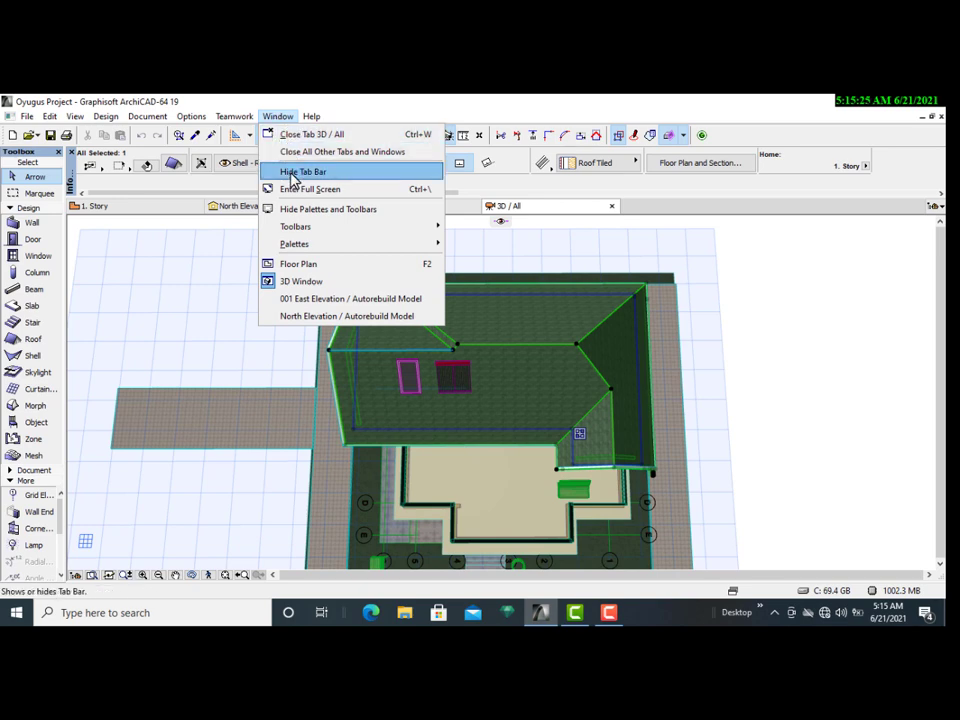
pyautogui.moveTo(297, 246)
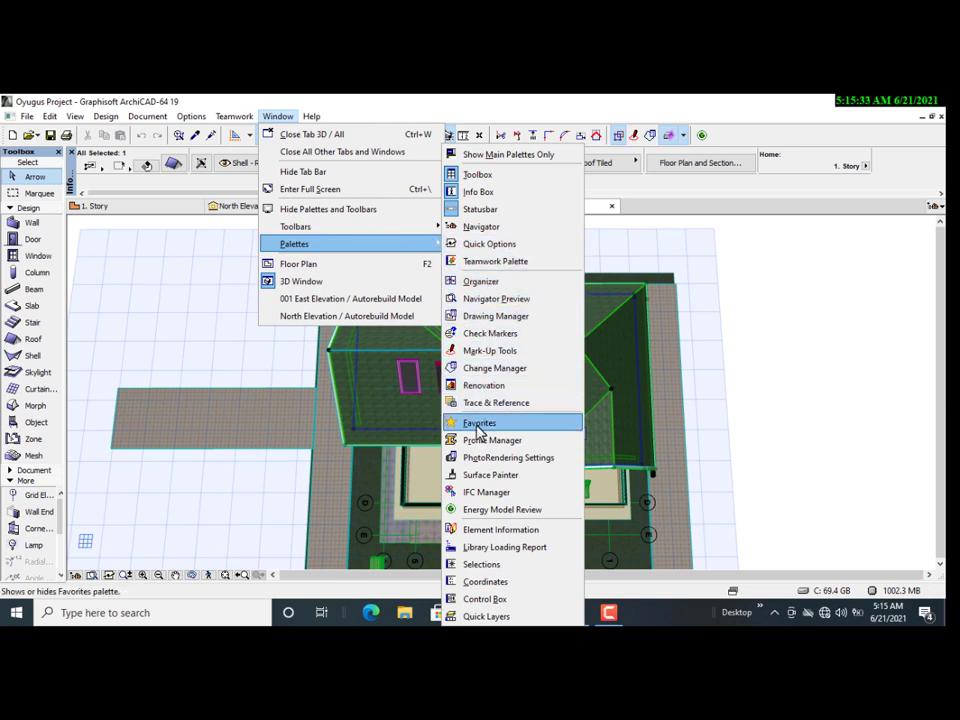
# - Open Element Information and move the palette to the right of the model
pyautogui.click(478, 532)
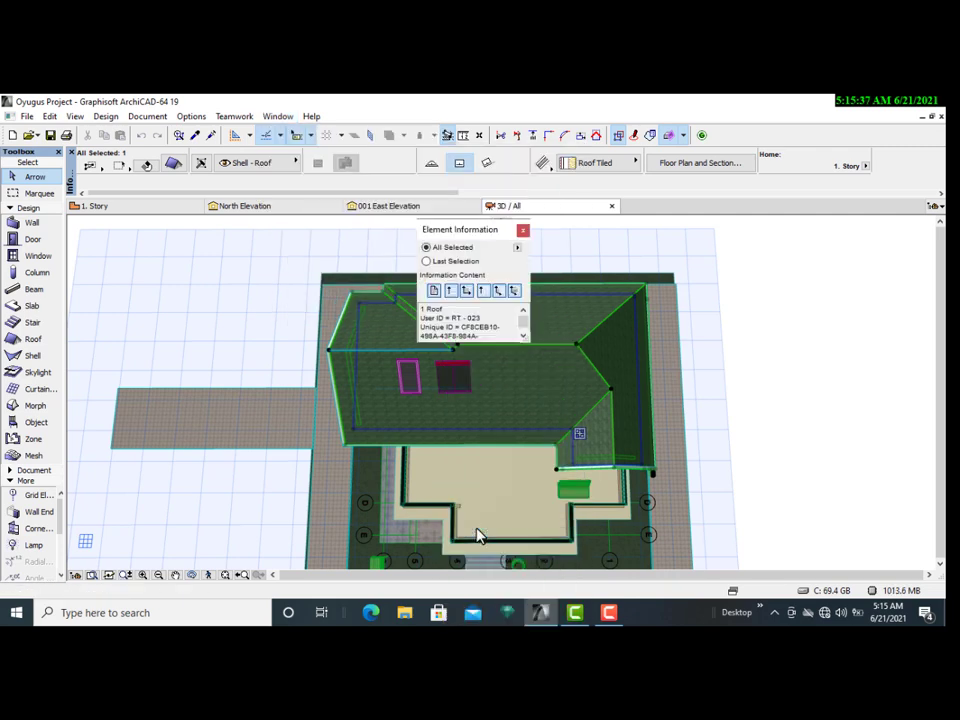
pyautogui.scroll(2, 460, 360)
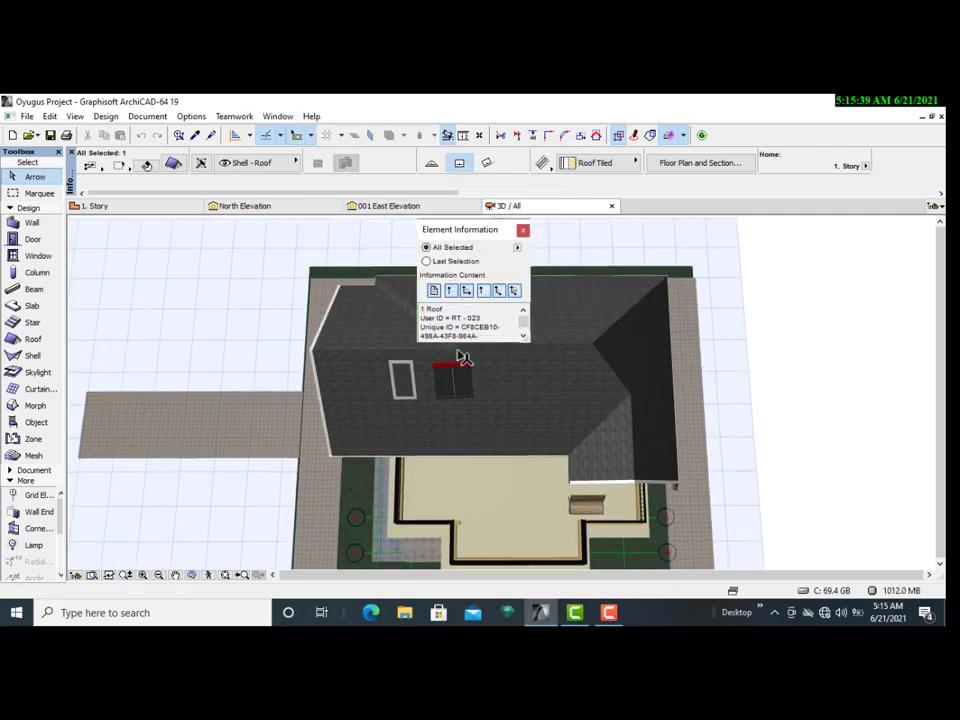
pyautogui.moveTo(484, 228); pyautogui.dragTo(804, 251)
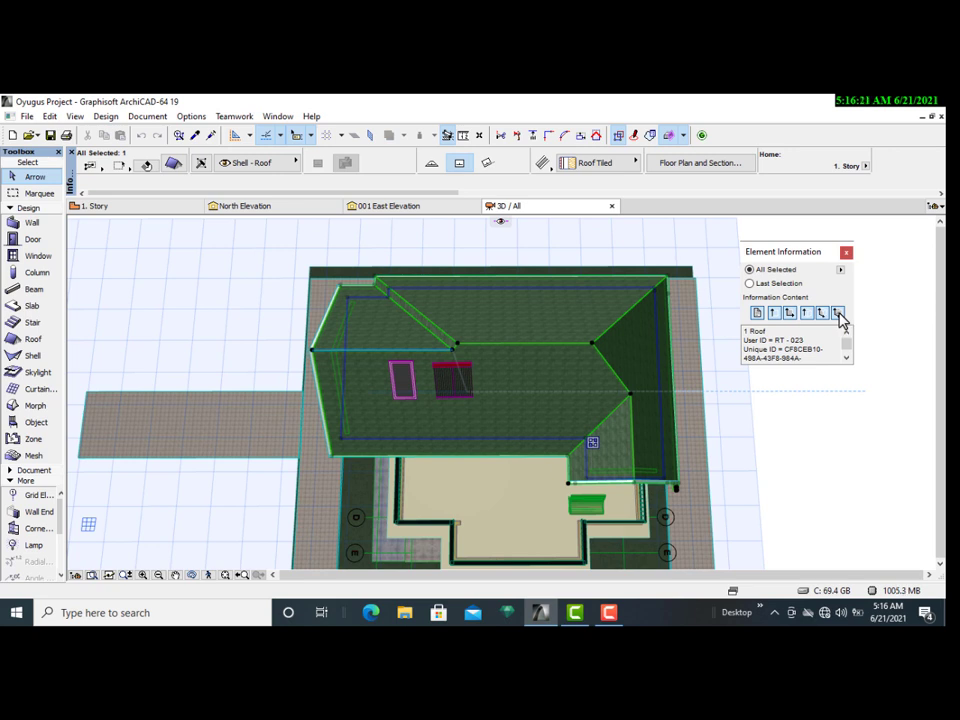
# - Show the roof's Circumference on Plan: 54.768 m with holes considered
pyautogui.click(846, 360)
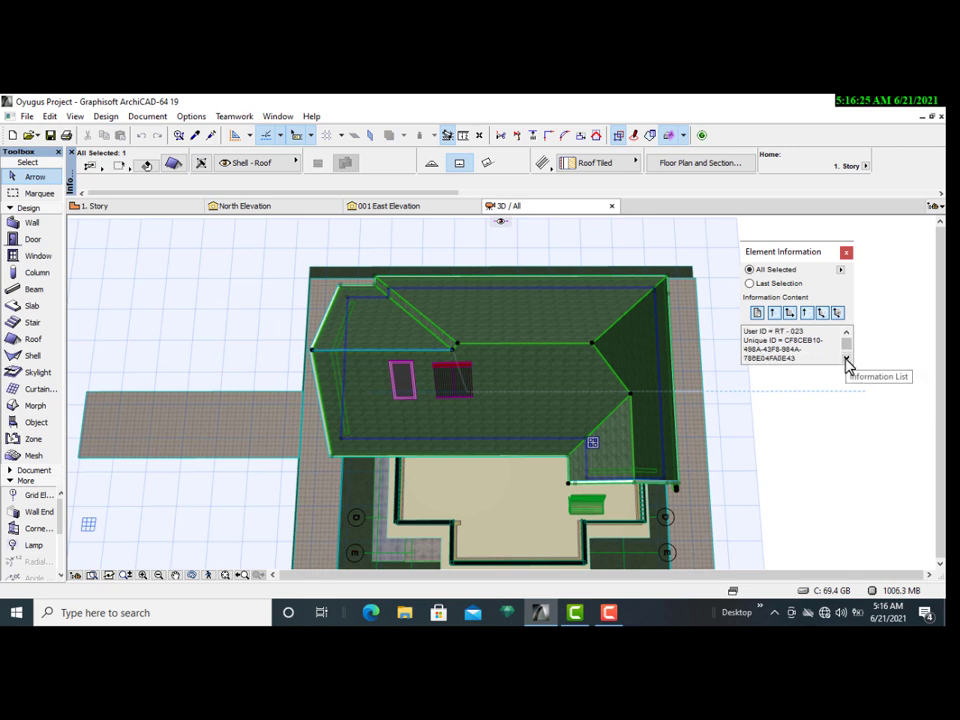
pyautogui.click(846, 334)
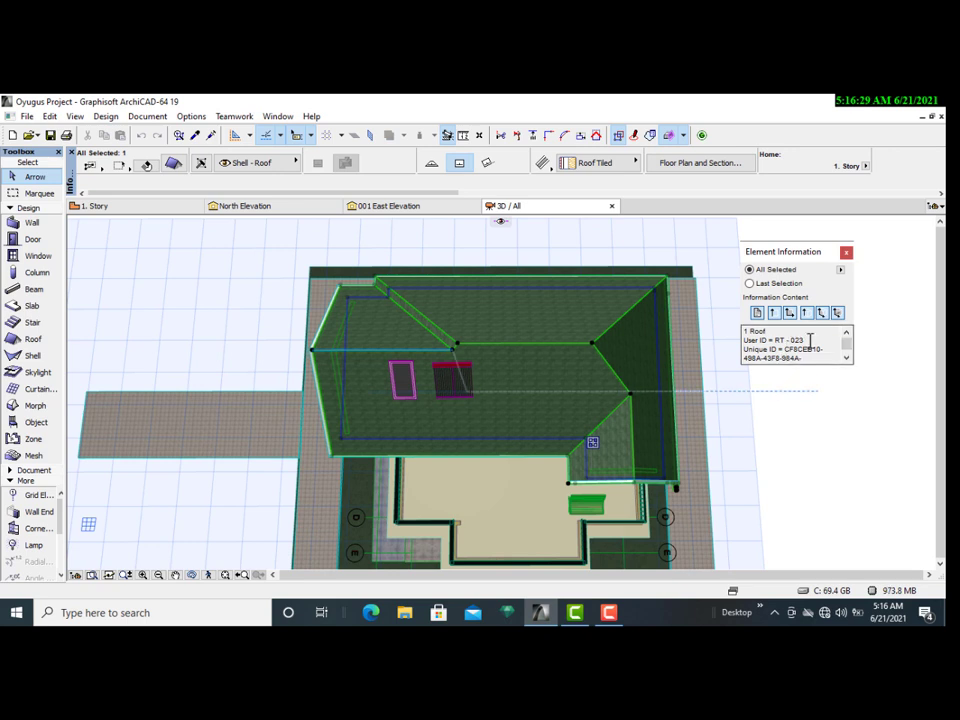
pyautogui.click(759, 314)
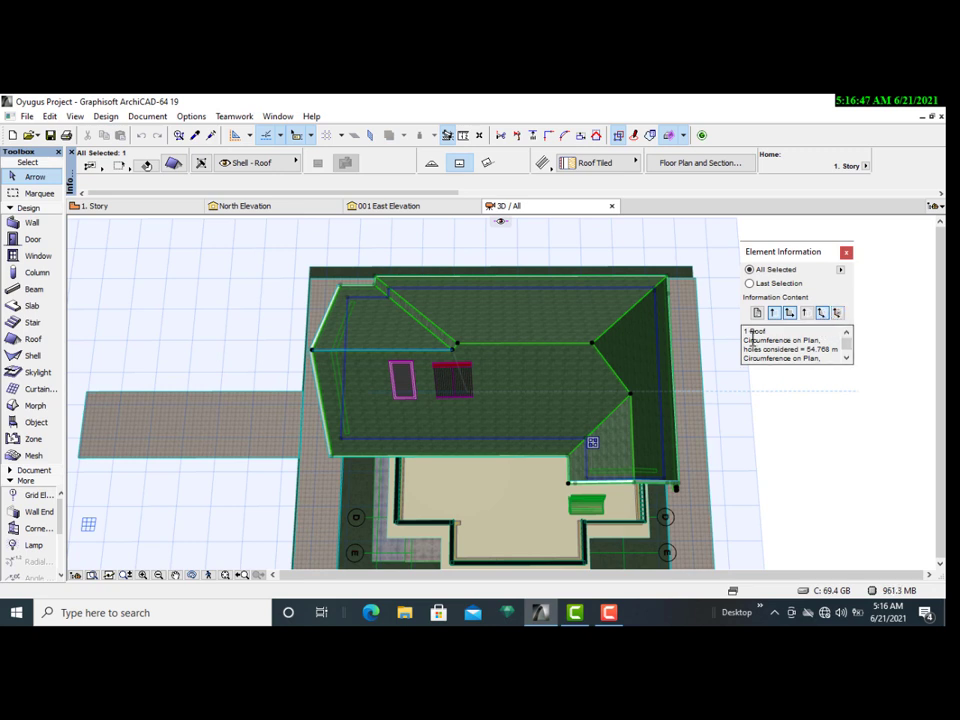
pyautogui.click(774, 315)
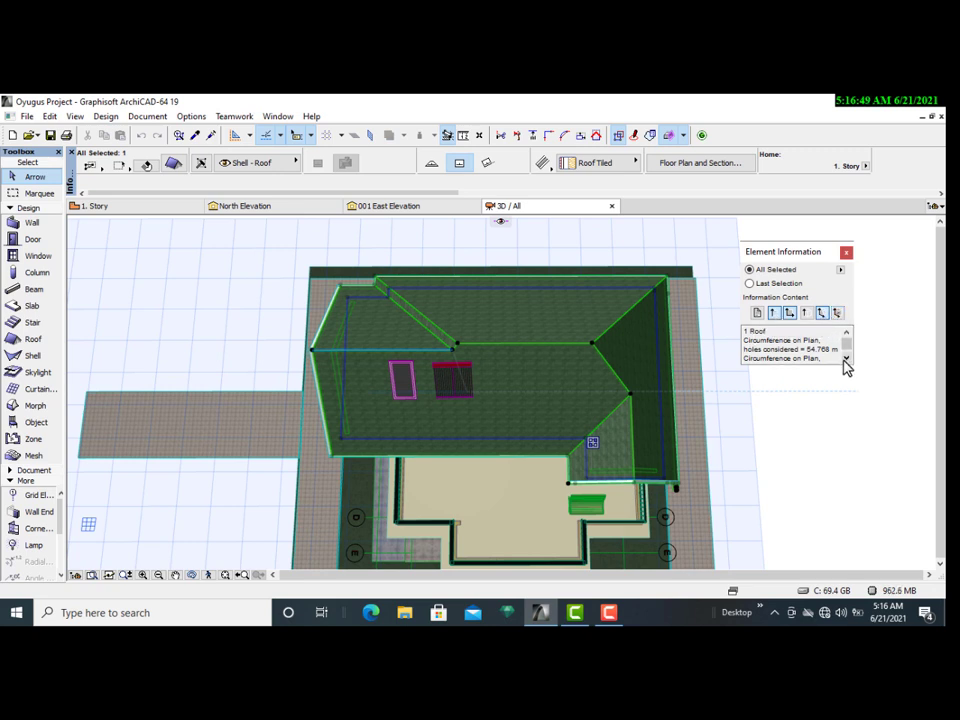
pyautogui.click(846, 359)
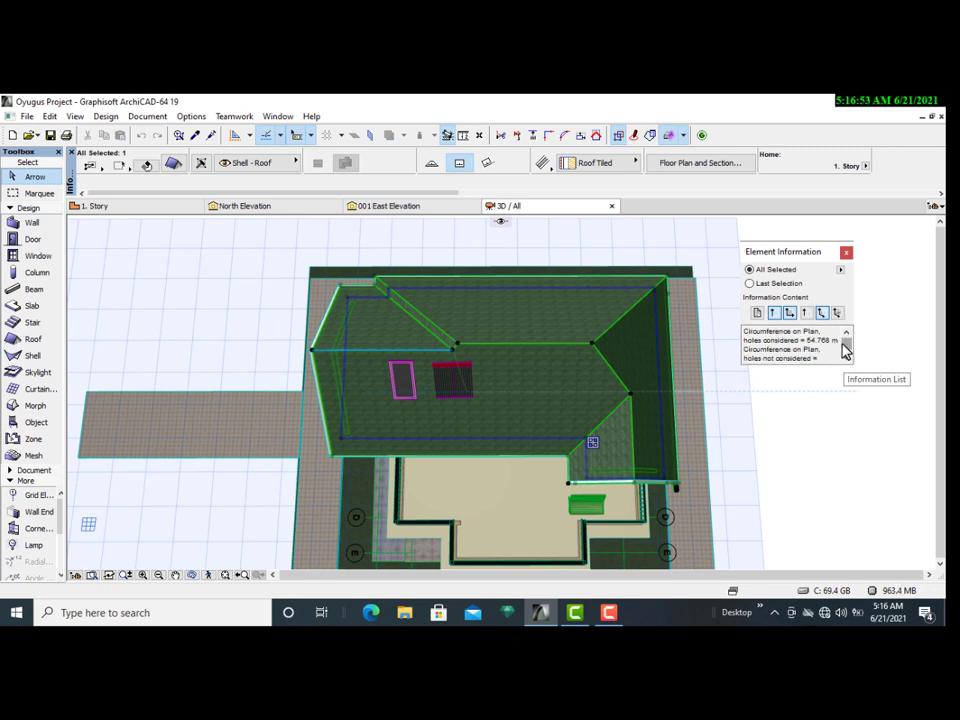
# - Show the roof's Area on Plan: 154.806 m² with and without holes reduced
pyautogui.click(773, 316)
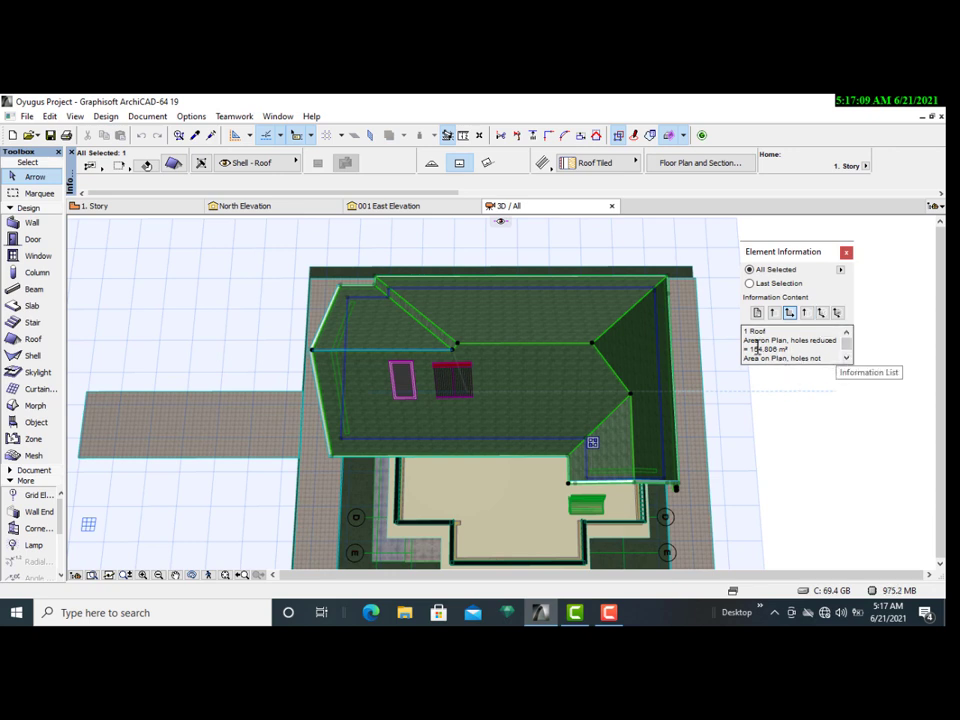
pyautogui.scroll(-1, 758, 347)
pyautogui.scroll(1, 758, 347)
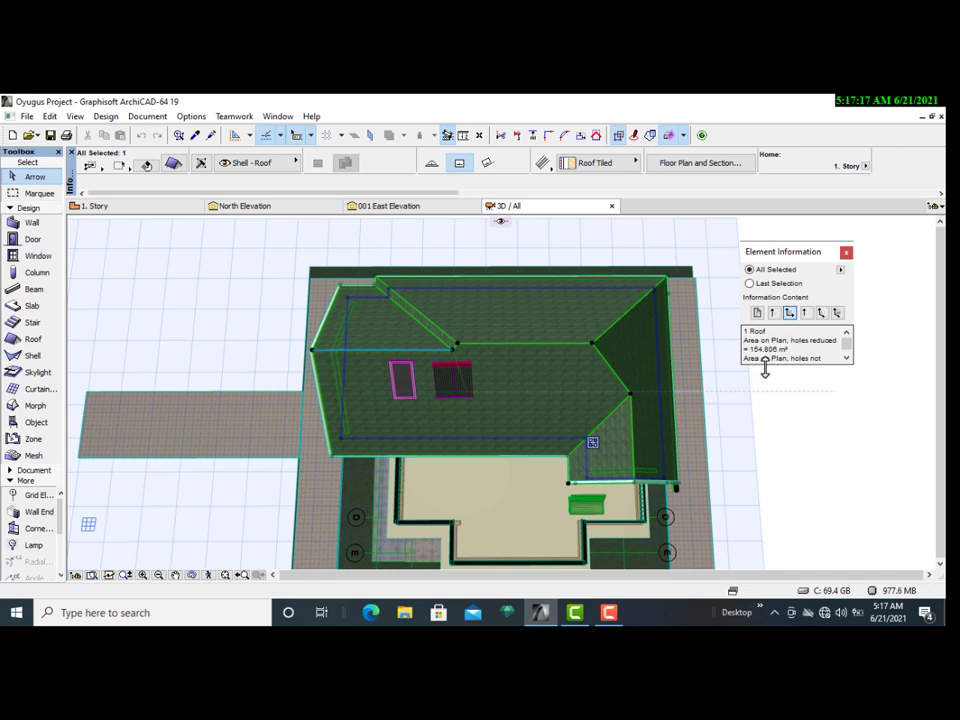
pyautogui.click(846, 358)
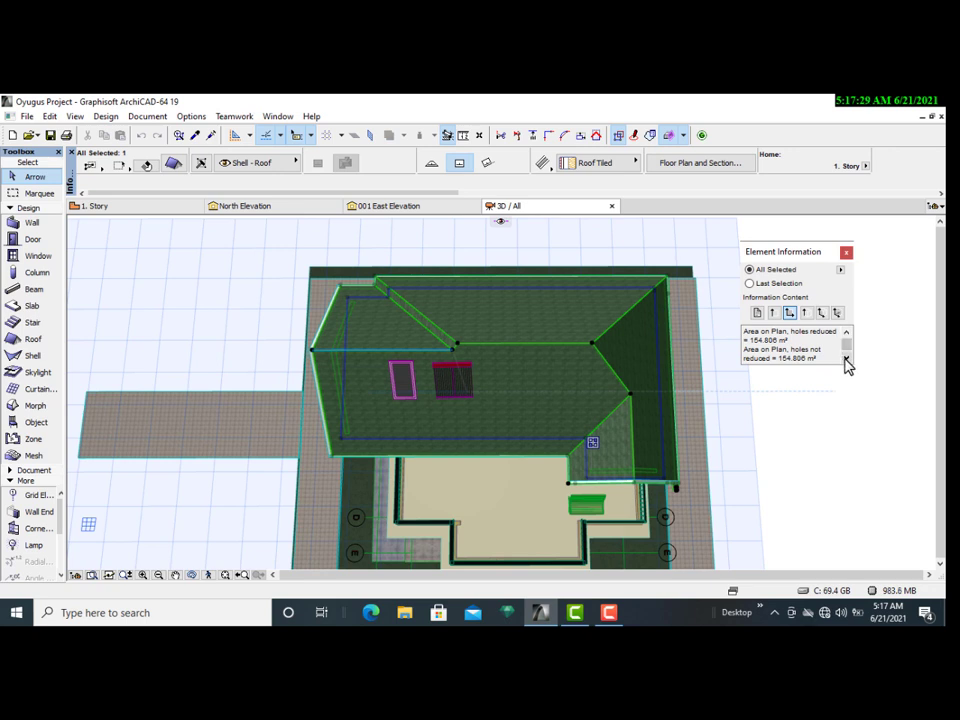
pyautogui.click(846, 362)
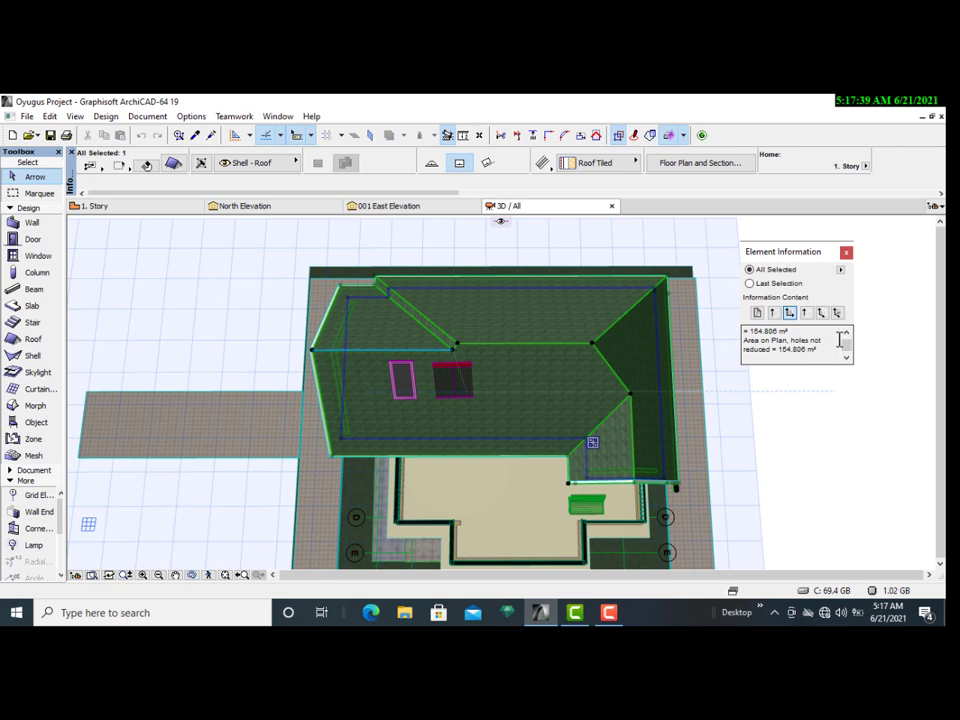
pyautogui.scroll(1, 846, 340)
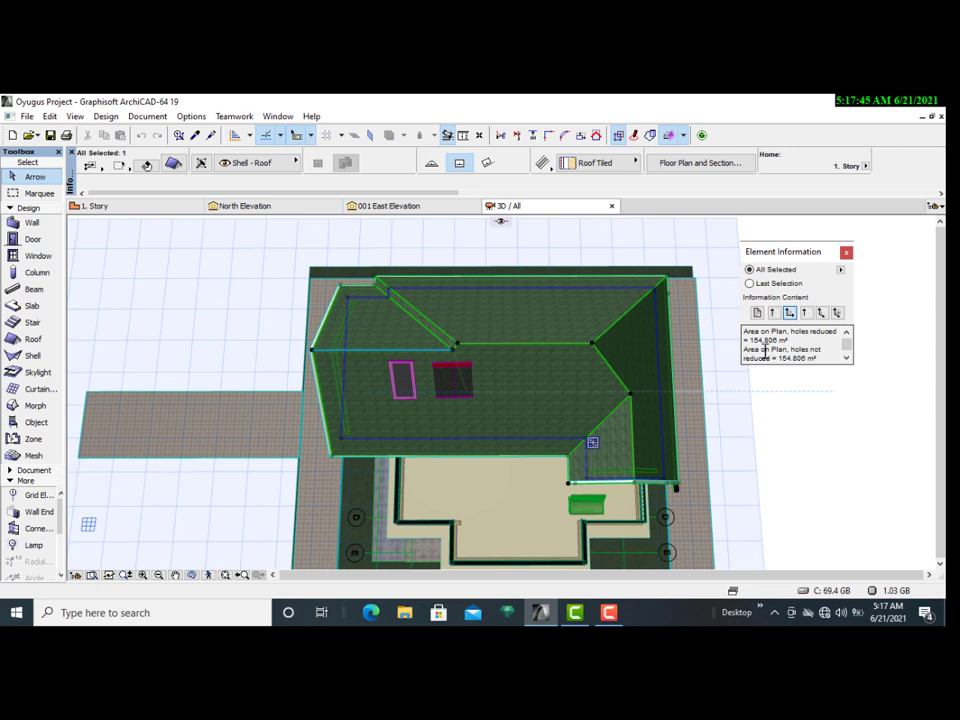
pyautogui.click(846, 359)
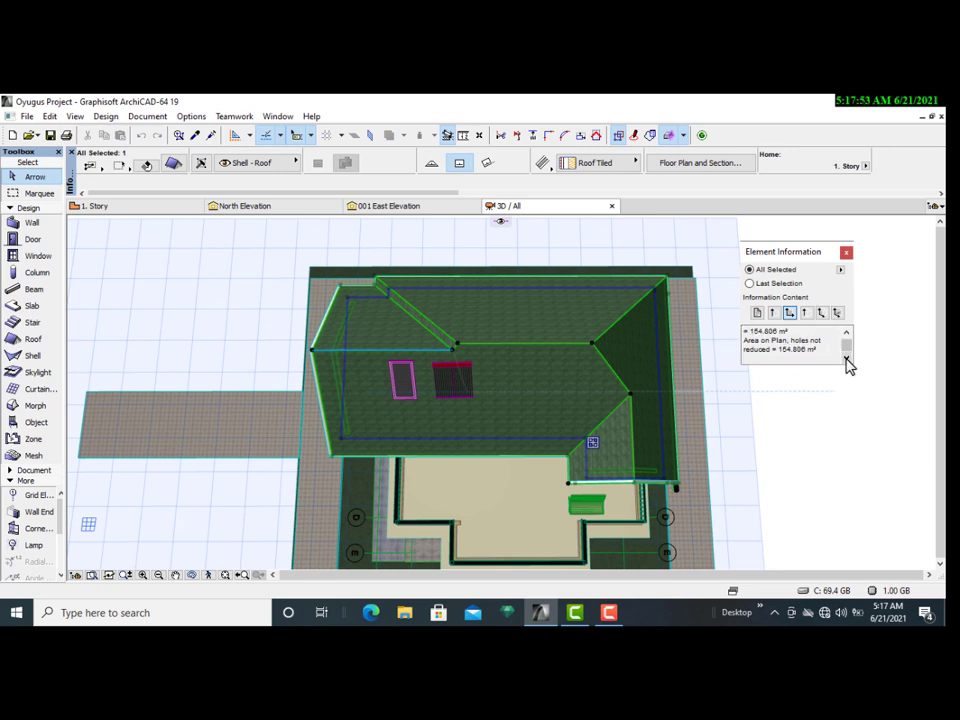